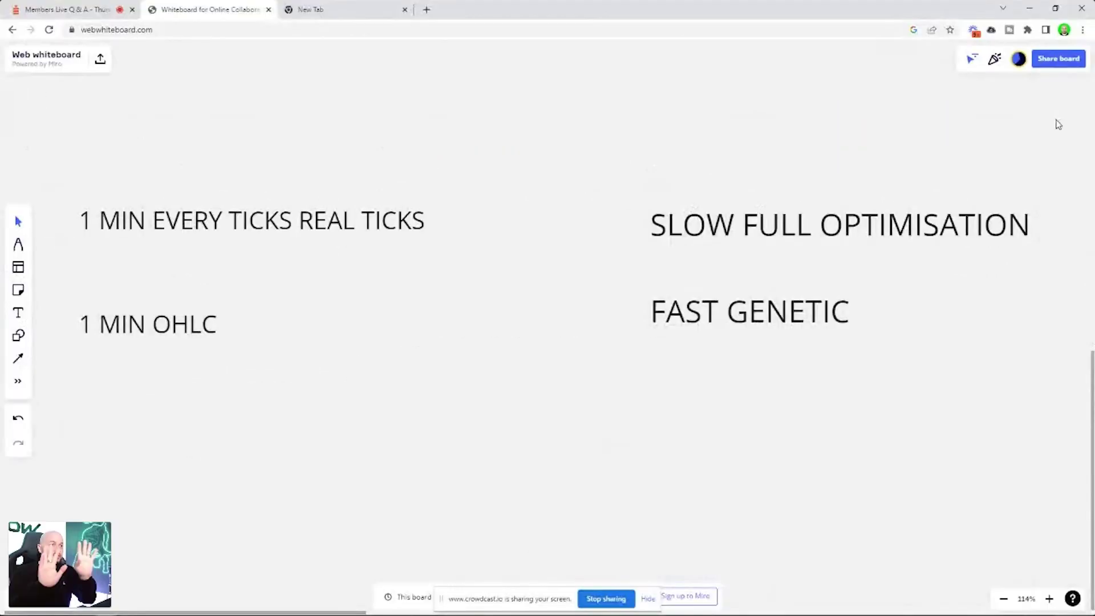
Step: Draw a vertical line between the label columns, then add and undo a black arrow toward SLOW FULL OPTIMISATION
key("l")
left_click_drag(483, 139, 482, 391)
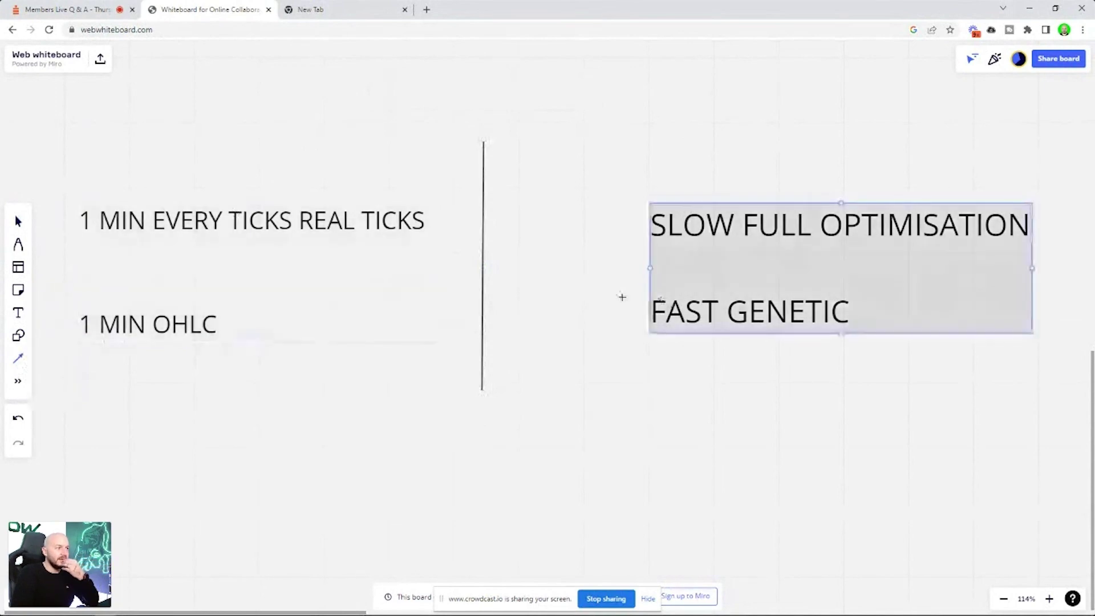
left_click_drag(477, 212, 616, 226)
left_click(586, 312)
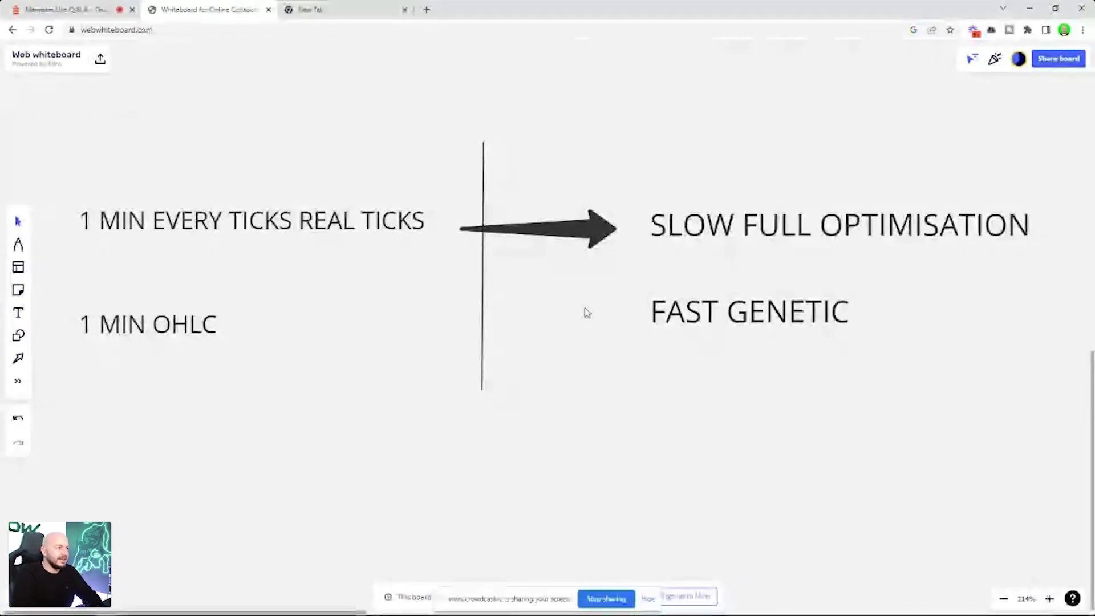
key("ctrl+z")
Step: Switch to a green pen and draw lines from REAL TICKS and 1 MIN OHLC to SLOW FULL OPTIMISATION
left_click(18, 245)
left_click(18, 246)
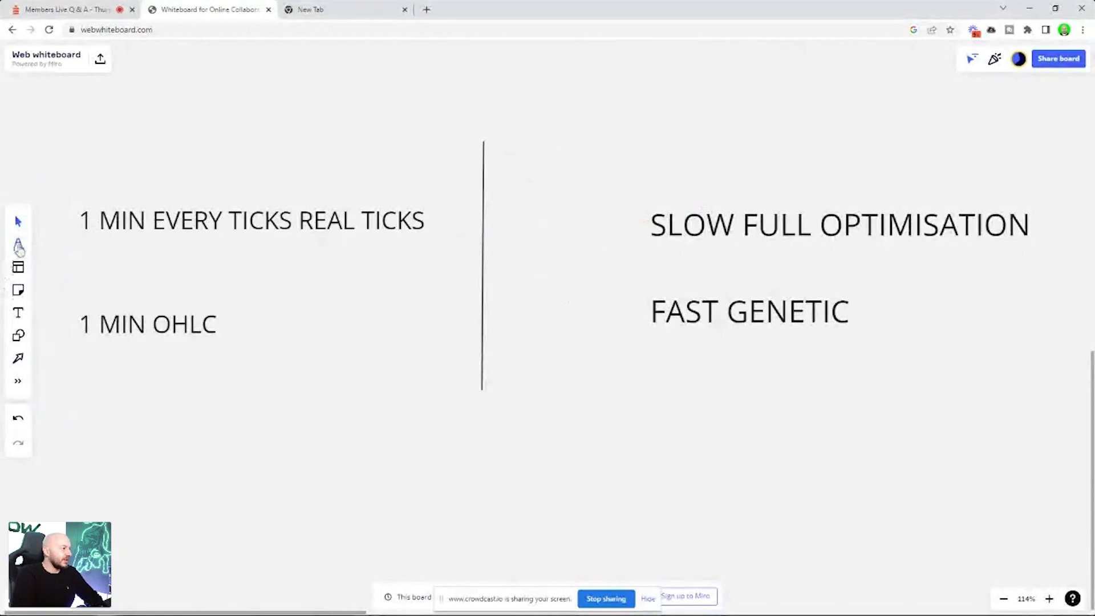
left_click(19, 246)
left_click(50, 379)
left_click(129, 338)
left_click_drag(445, 221, 619, 224)
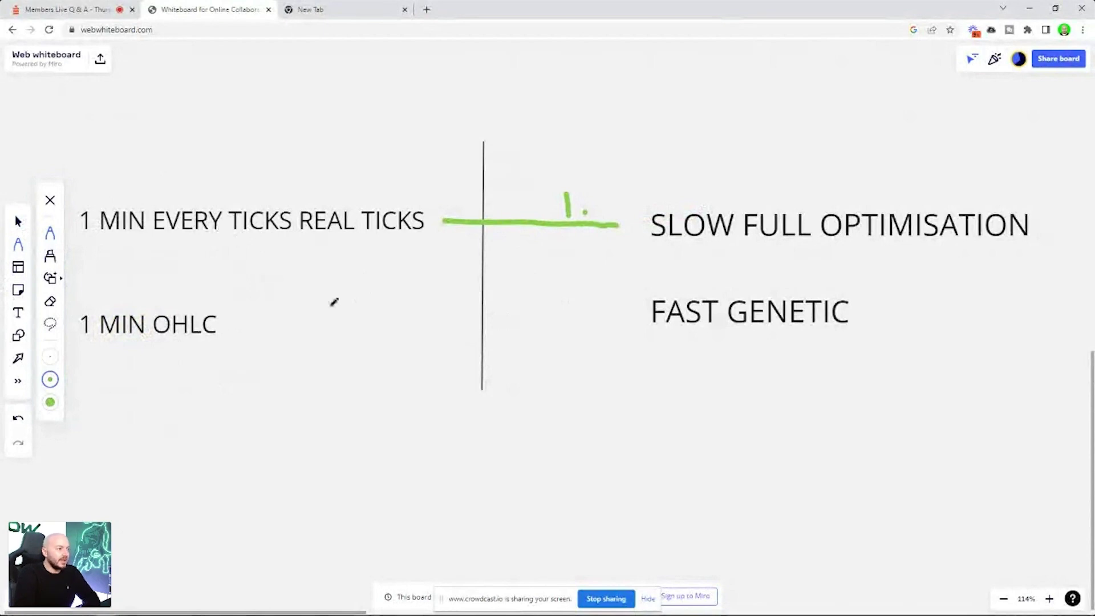
mouse_move(261, 329)
left_mouse_down()
mouse_move(636, 242)
mouse_move(630, 267)
mouse_move(942, 258)
left_mouse_up()
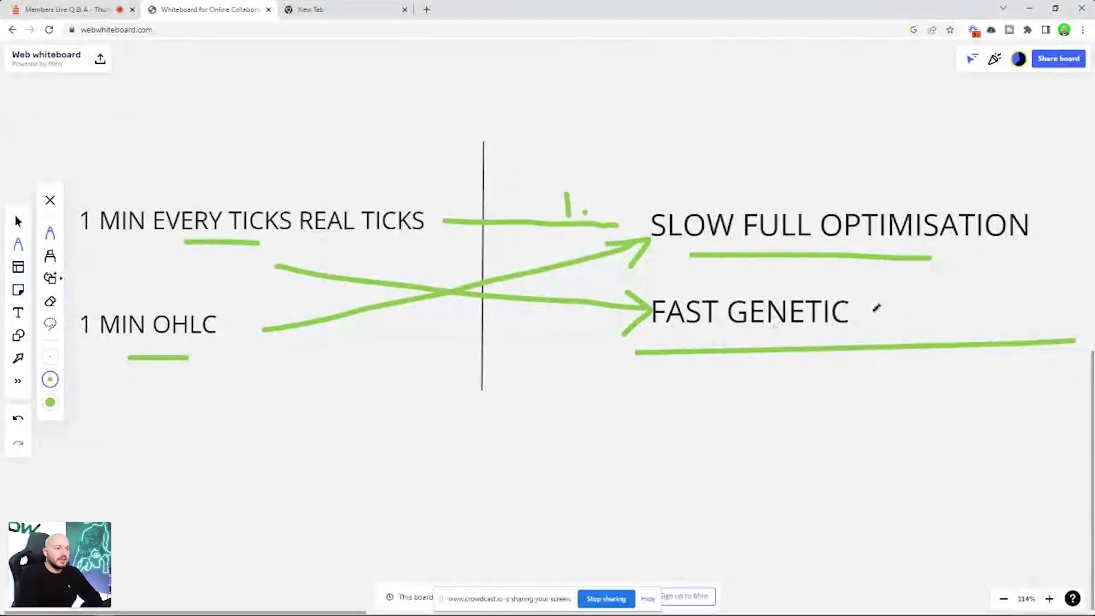
Step: Draw green curved arrows below FAST GENETIC and the ticks label, circle both labels, then undo the last stroke
mouse_move(871, 312)
left_mouse_down()
mouse_move(847, 421)
mouse_move(824, 444)
left_mouse_up()
mouse_move(998, 192)
left_mouse_down()
mouse_move(880, 176)
mouse_move(697, 222)
mouse_move(1004, 263)
mouse_move(1000, 181)
left_mouse_up()
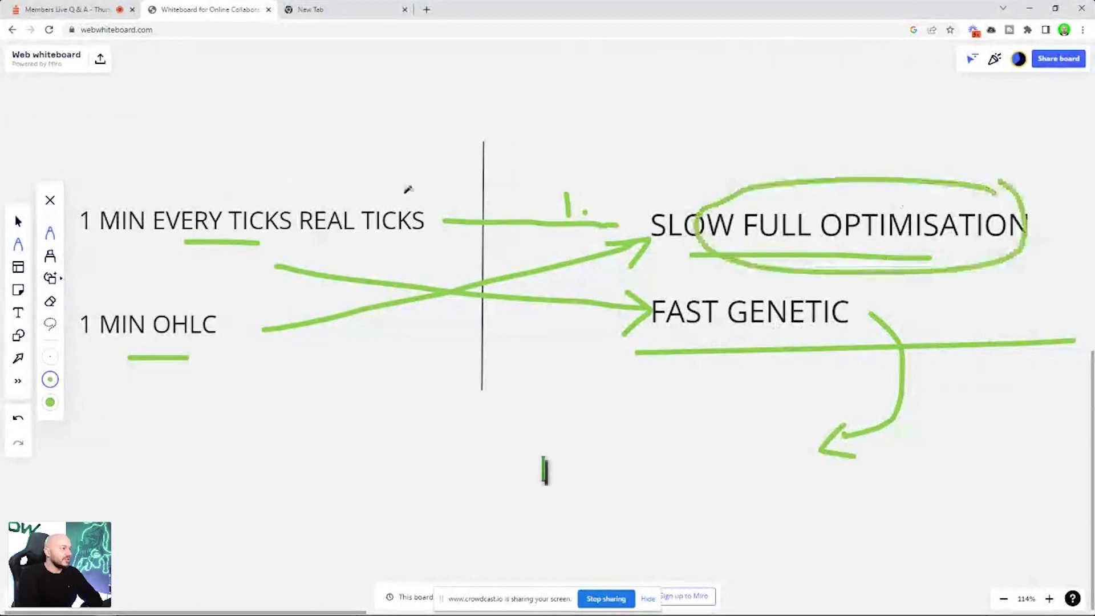
left_click_drag(406, 186, 401, 178)
mouse_move(337, 251)
left_mouse_down()
mouse_move(513, 403)
mouse_move(771, 472)
mouse_move(767, 505)
left_mouse_up()
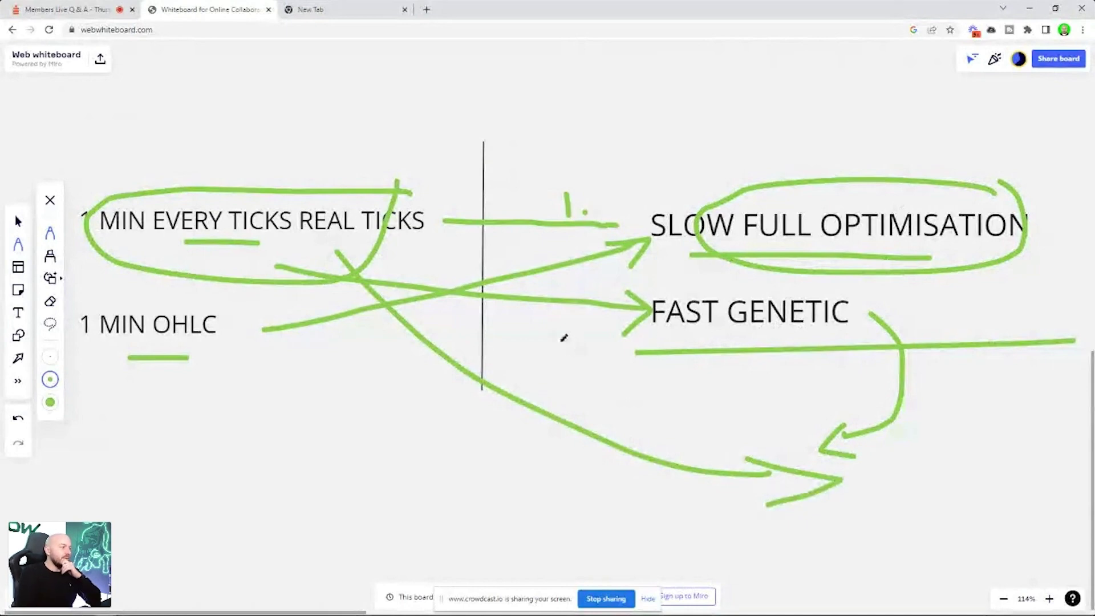
left_click(18, 421)
Step: Undo six more strokes until the last green underline is gone
left_click(18, 421)
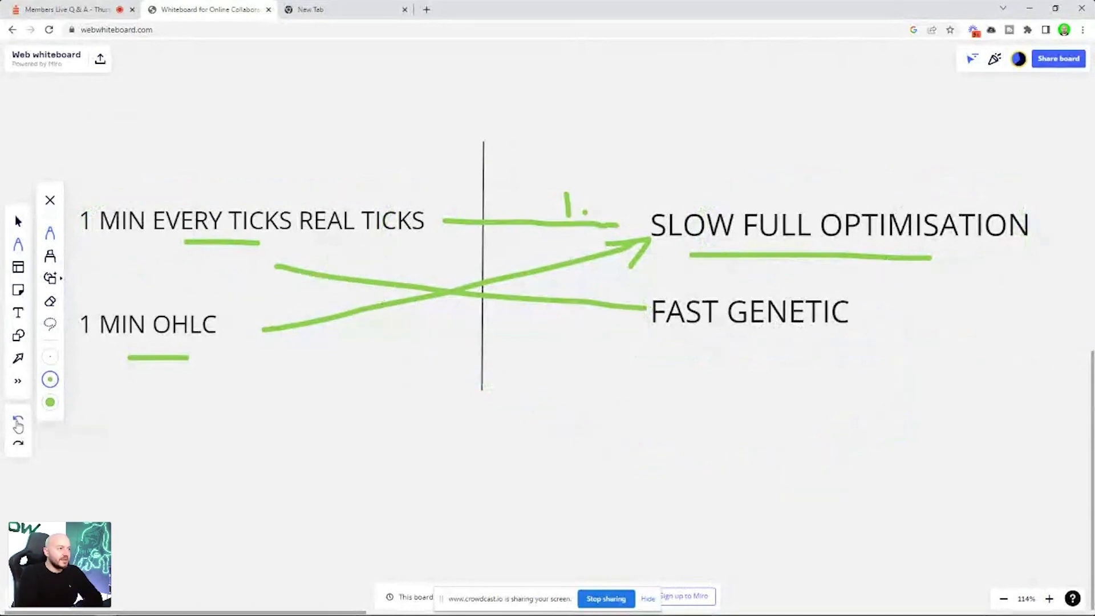
left_click(17, 421)
left_click(17, 421)
left_click(18, 422)
left_click(19, 422)
left_click(18, 422)
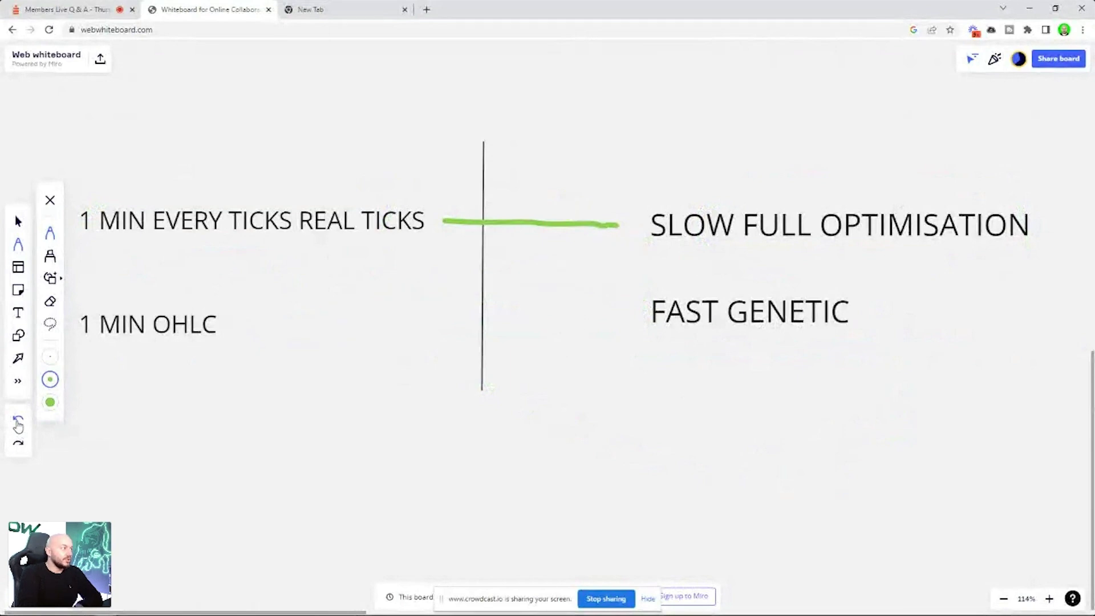
left_click(19, 422)
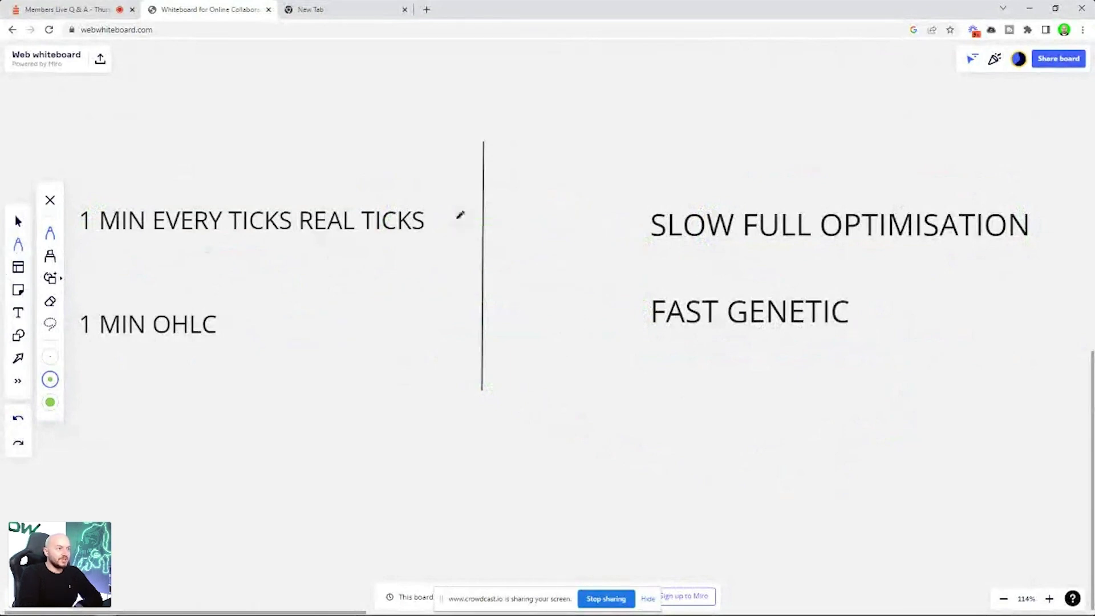
Step: Try green strokes linking REAL TICKS to FAST GENETIC and SLOW FULL OPTIMISATION, undoing each attempt
left_click_drag(455, 219, 610, 221)
left_click(19, 421)
left_click_drag(438, 221, 635, 308)
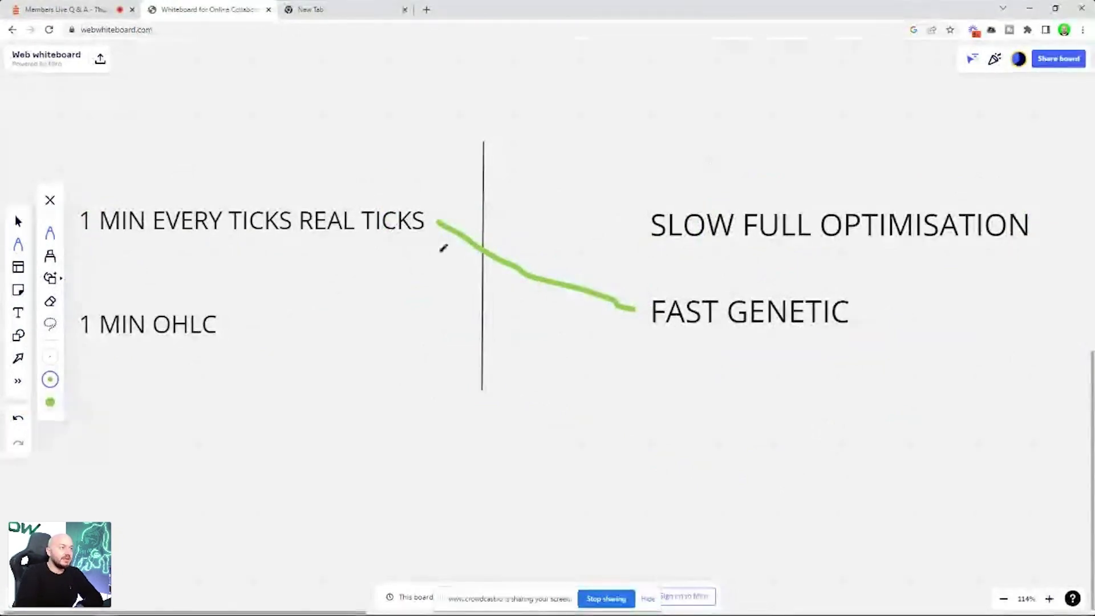
left_click_drag(445, 220, 649, 223)
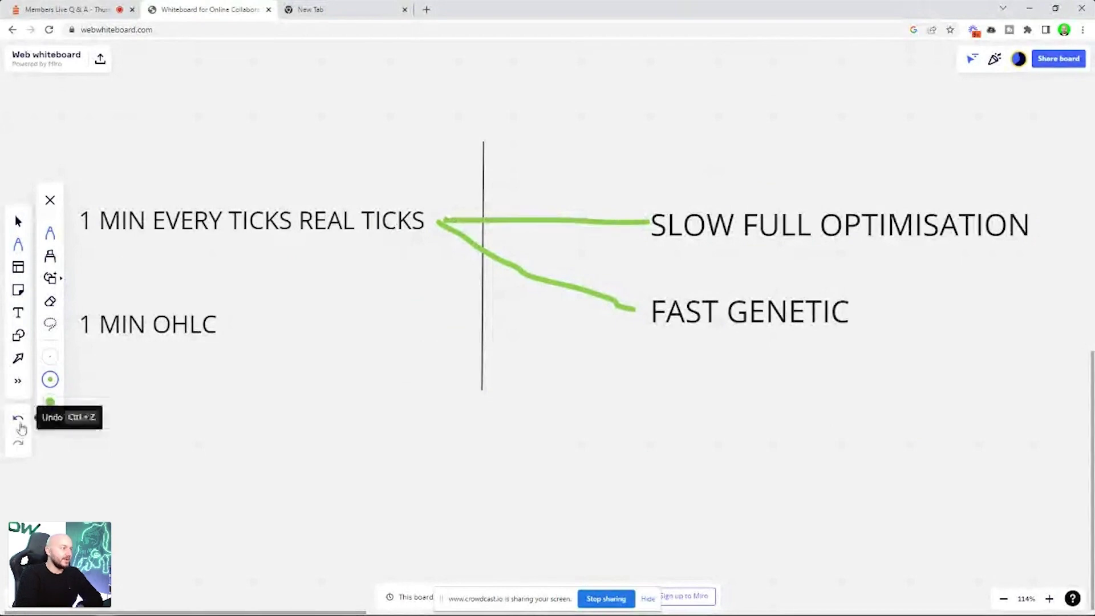
left_click(20, 423)
left_click(20, 424)
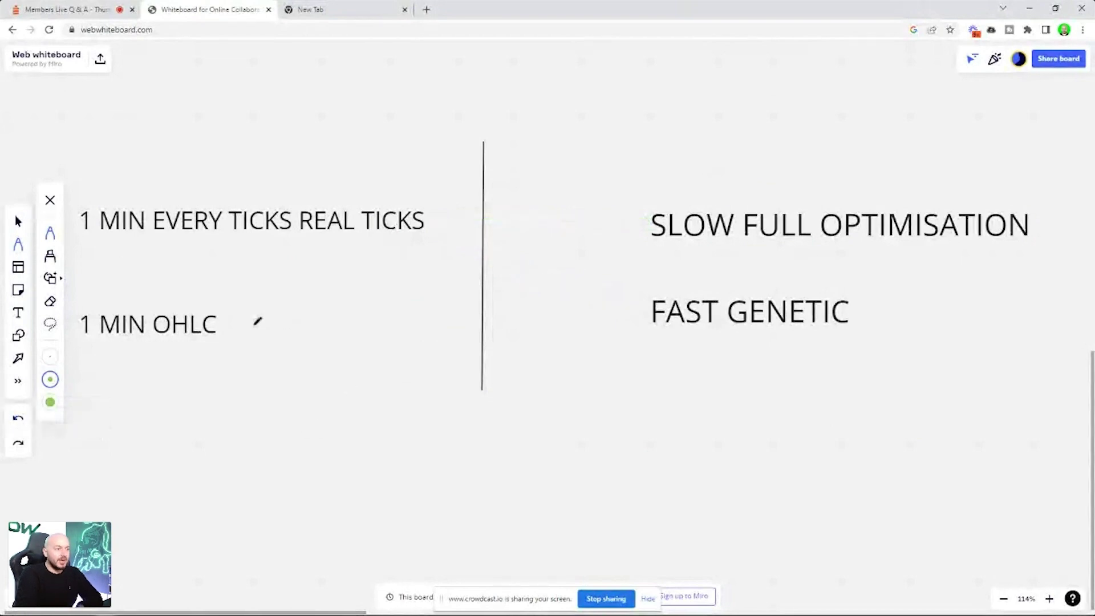
Step: Draw green lines from 1 MIN OHLC to SLOW FULL OPTIMISATION and FAST GENETIC, underline it, and circle the 1 MIN EVERY TICKS REAL TICKS label
mouse_move(255, 324)
left_mouse_down()
mouse_move(626, 327)
mouse_move(350, 308)
mouse_move(639, 247)
mouse_move(645, 235)
left_mouse_up()
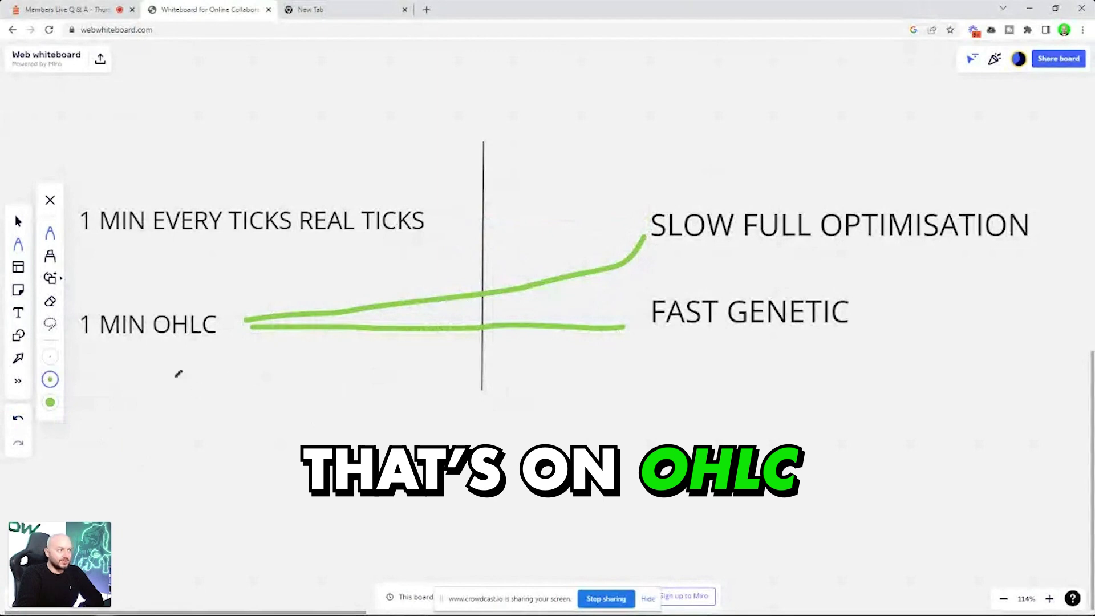
left_click_drag(155, 349, 225, 344)
mouse_move(92, 260)
left_mouse_down()
mouse_move(422, 193)
mouse_move(86, 191)
mouse_move(101, 264)
left_mouse_up()
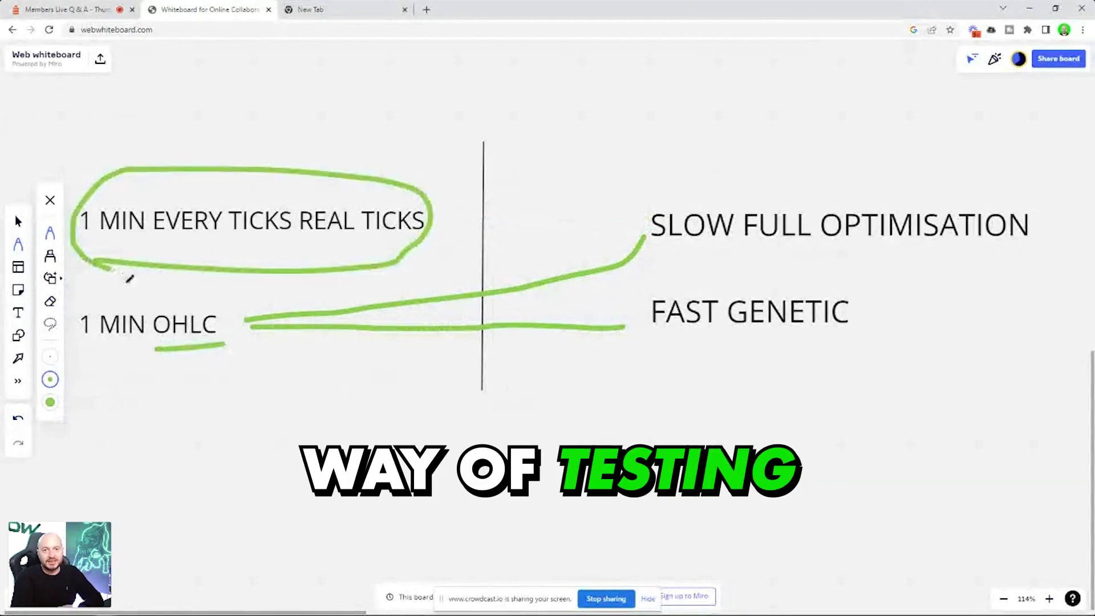